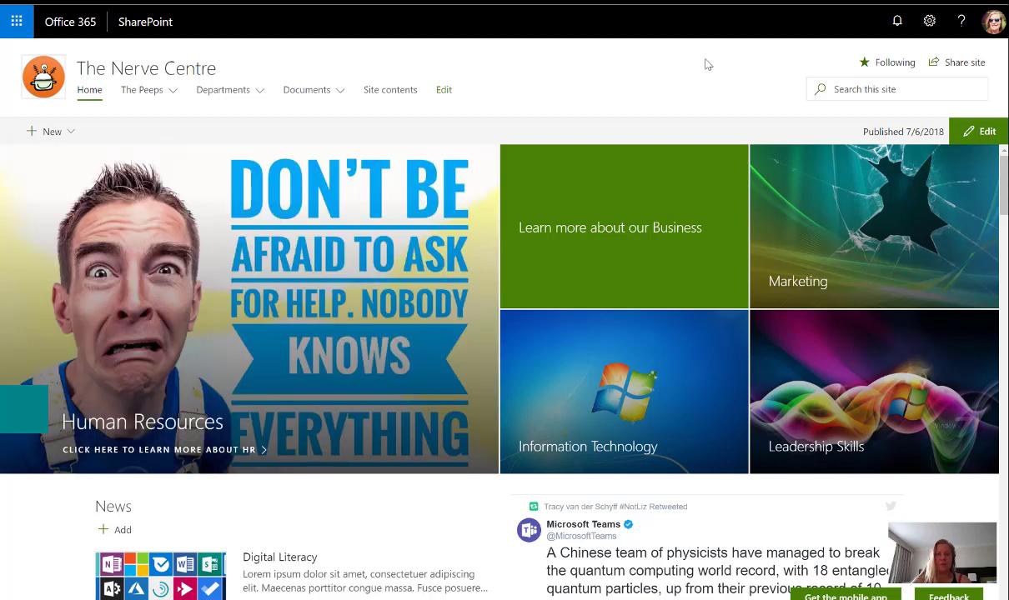
Switch to PowerPoint and start a screen recording of The Nerve Centre home page
{"action": "key", "text": "alt+Tab"}
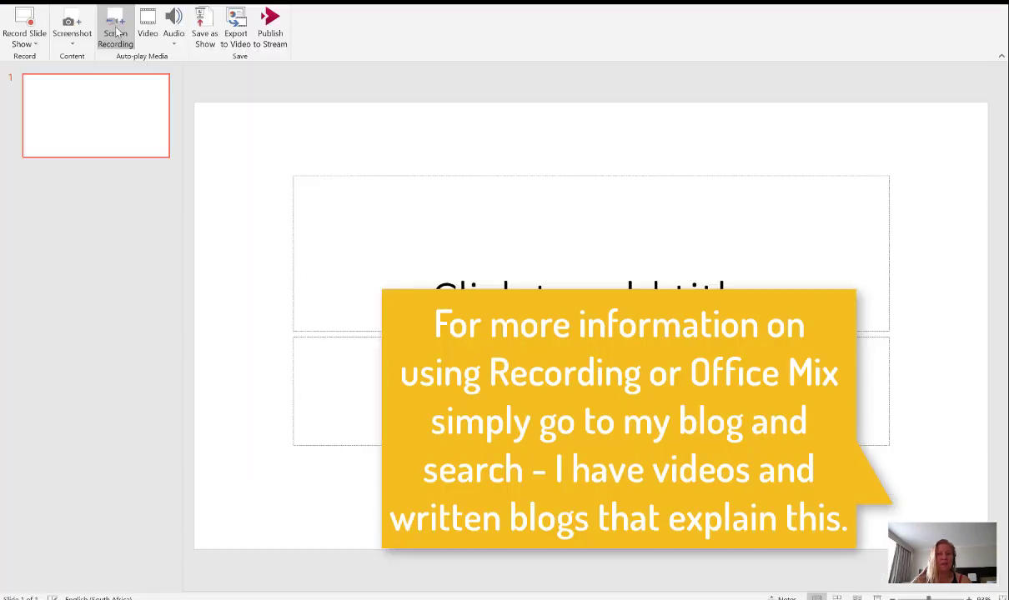
{"action": "left_click", "coordinate": [113, 25]}
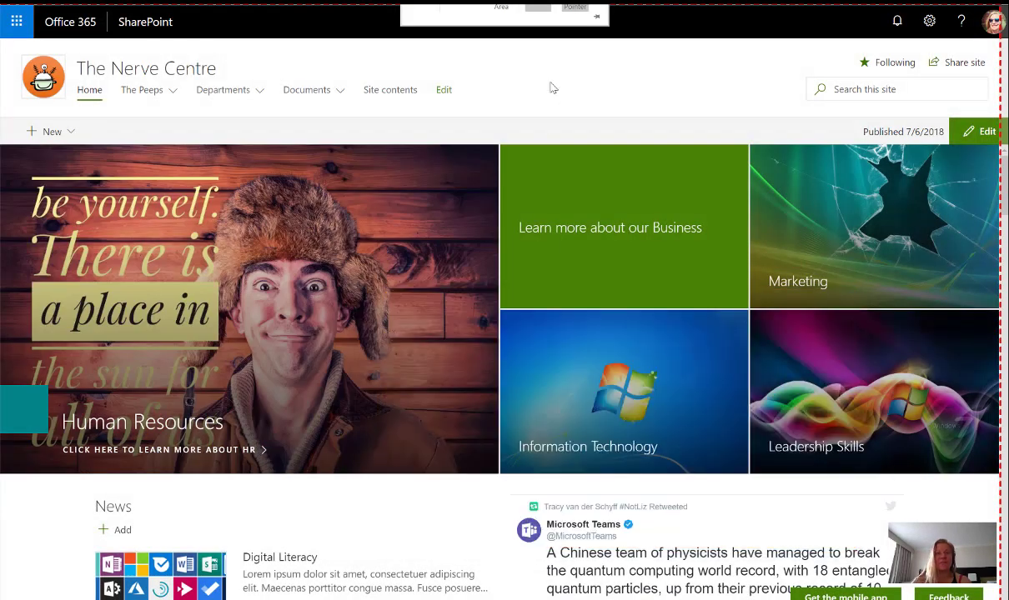
{"action": "left_click", "coordinate": [400, 9]}
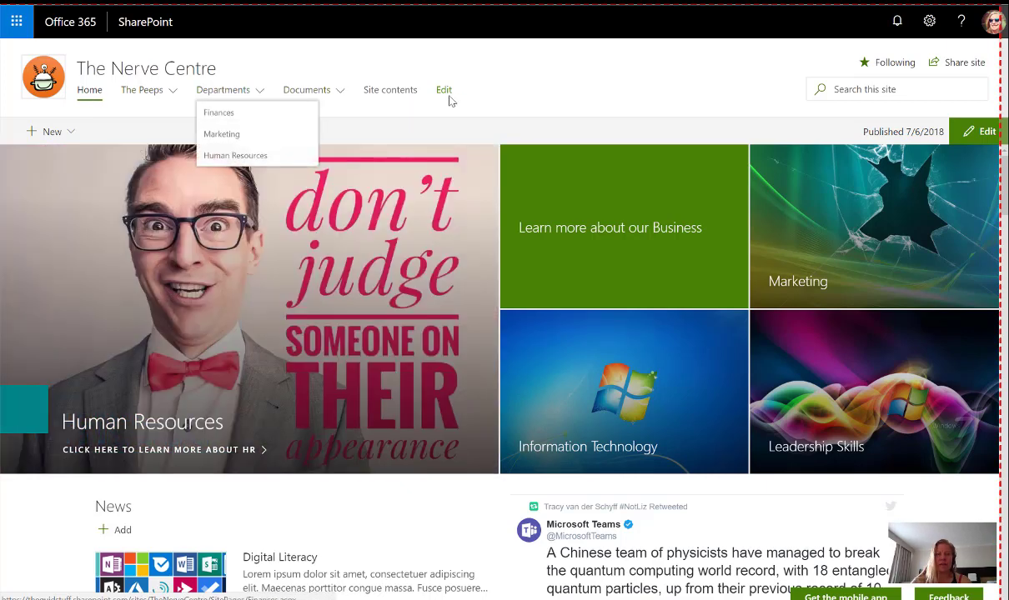
Examine The Nerve Centre's navigation submenus and home page sections, from the hero tiles and news down to the feedback form
{"action": "mouse_move", "coordinate": [151, 93]}
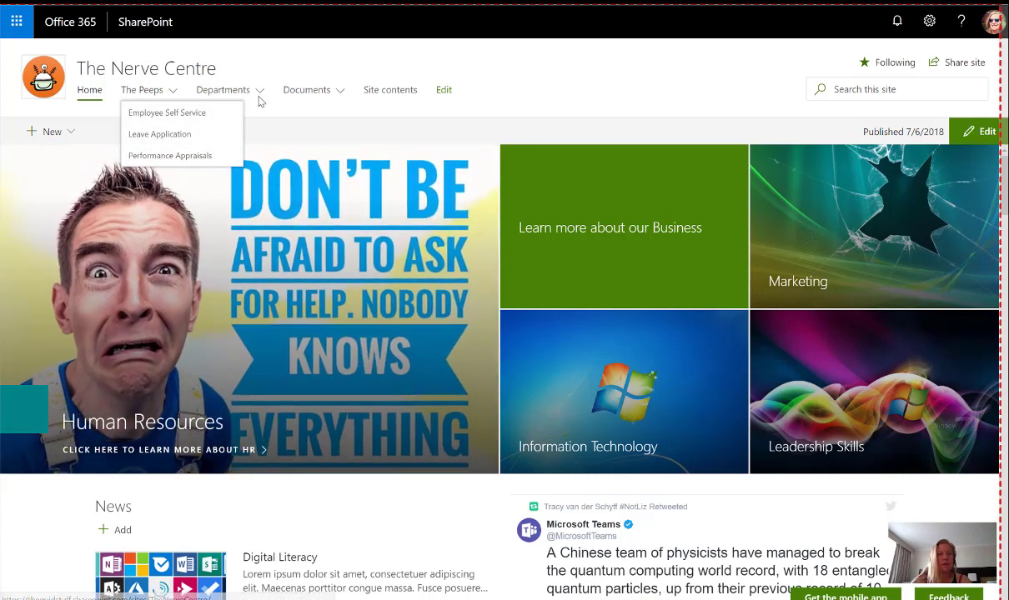
{"action": "mouse_move", "coordinate": [255, 92]}
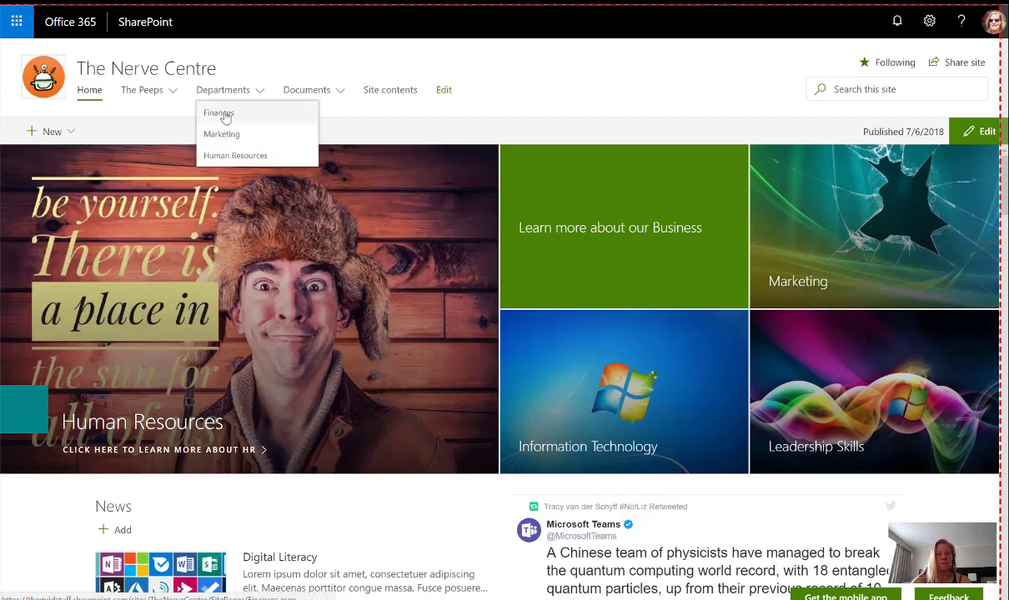
{"action": "mouse_move", "coordinate": [333, 92]}
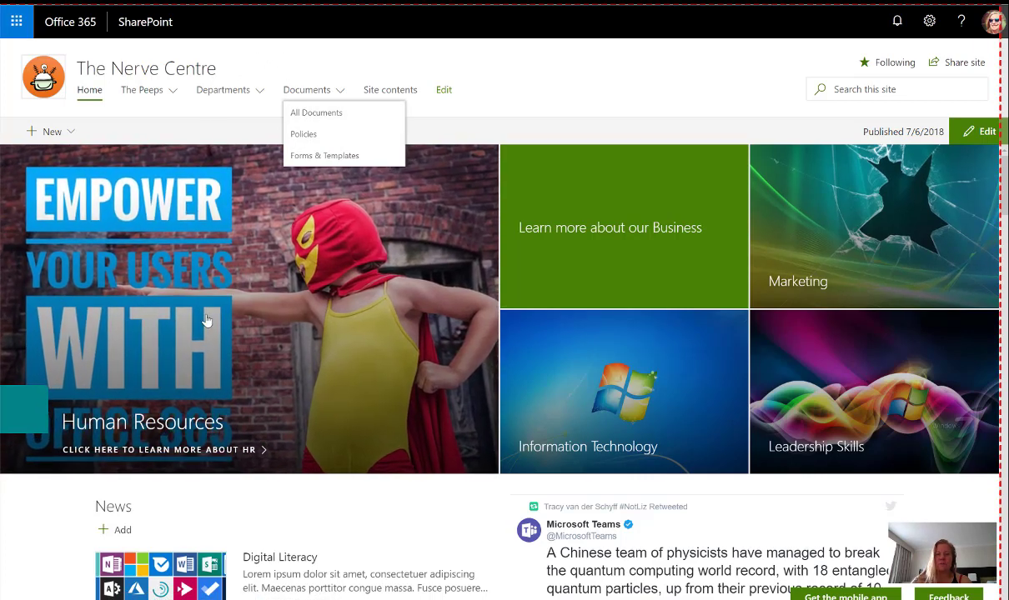
{"action": "scroll", "coordinate": [250, 276], "scroll_direction": "down", "scroll_amount": 2}
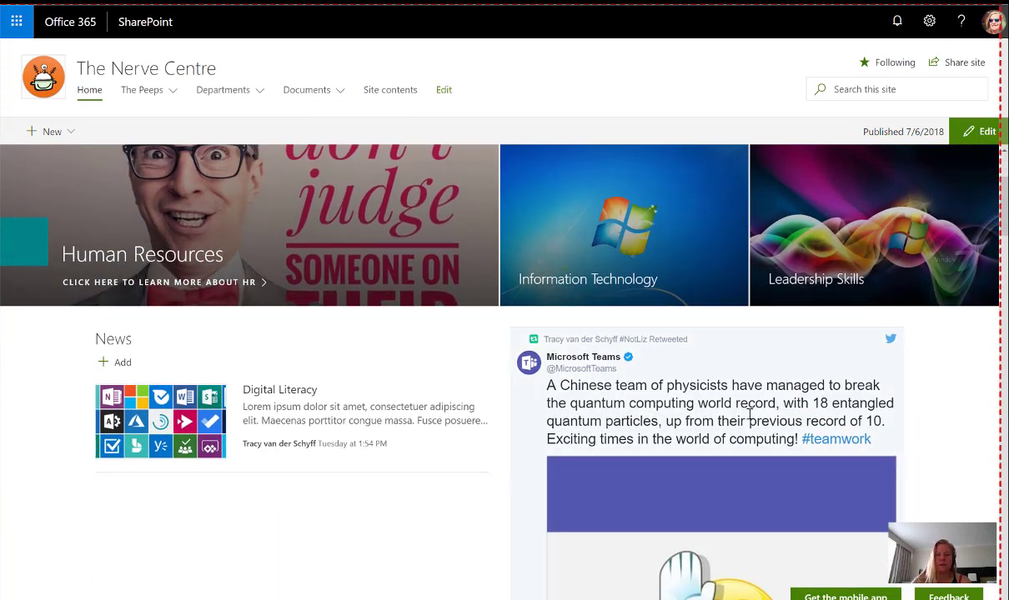
{"action": "scroll", "coordinate": [755, 419], "scroll_direction": "down", "scroll_amount": 2}
{"action": "scroll", "coordinate": [396, 358], "scroll_direction": "down", "scroll_amount": 6}
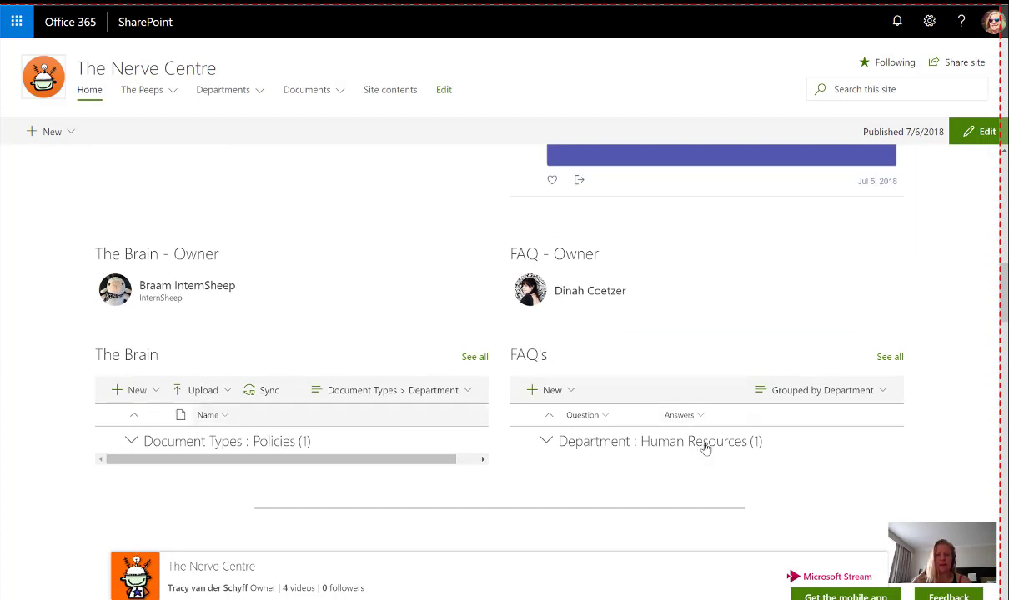
{"action": "left_click", "coordinate": [314, 90]}
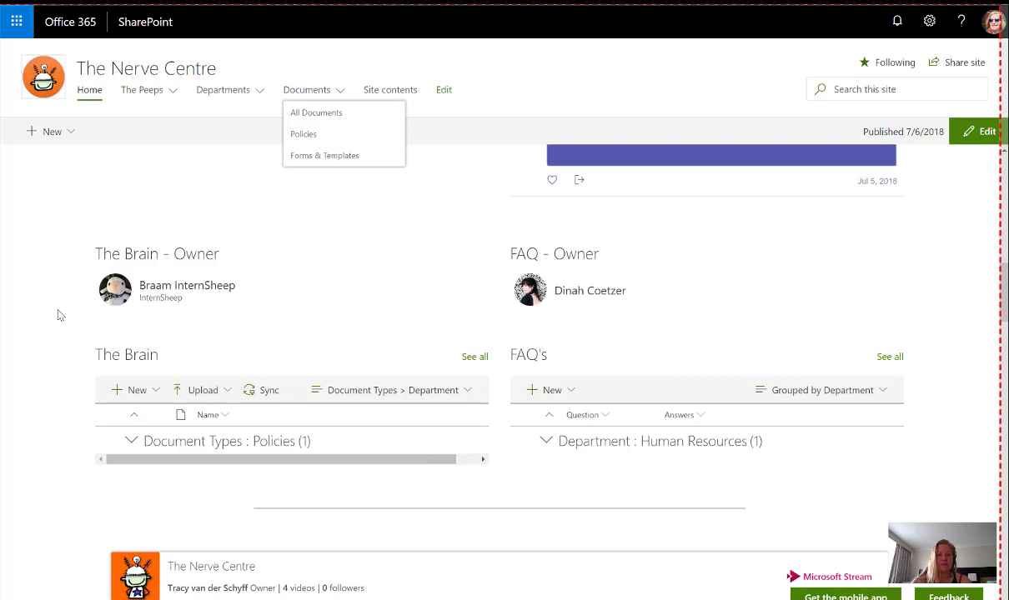
{"action": "scroll", "coordinate": [59, 315], "scroll_direction": "down", "scroll_amount": 3}
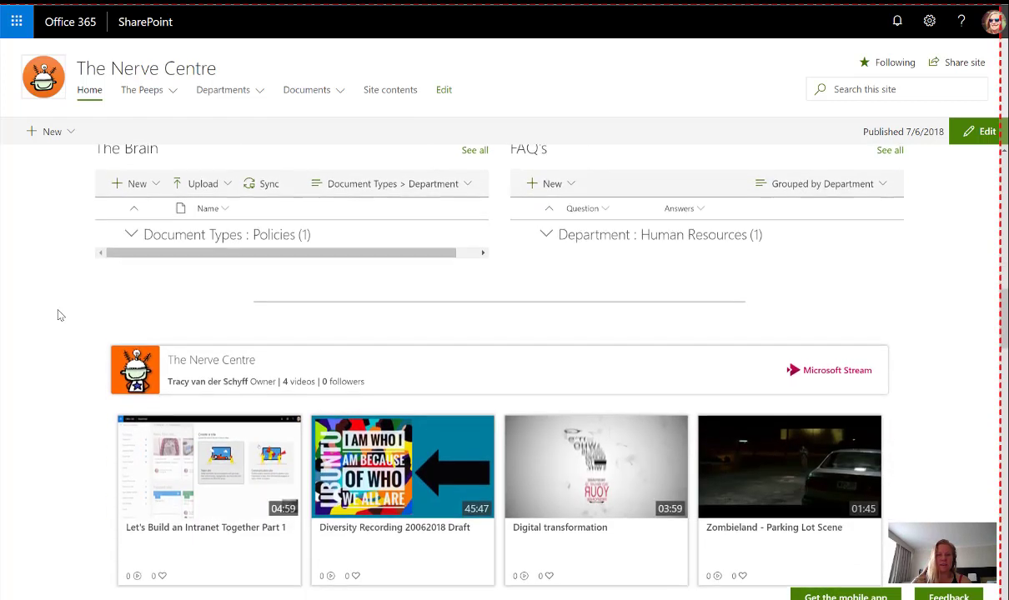
{"action": "scroll", "coordinate": [58, 315], "scroll_direction": "down", "scroll_amount": 2}
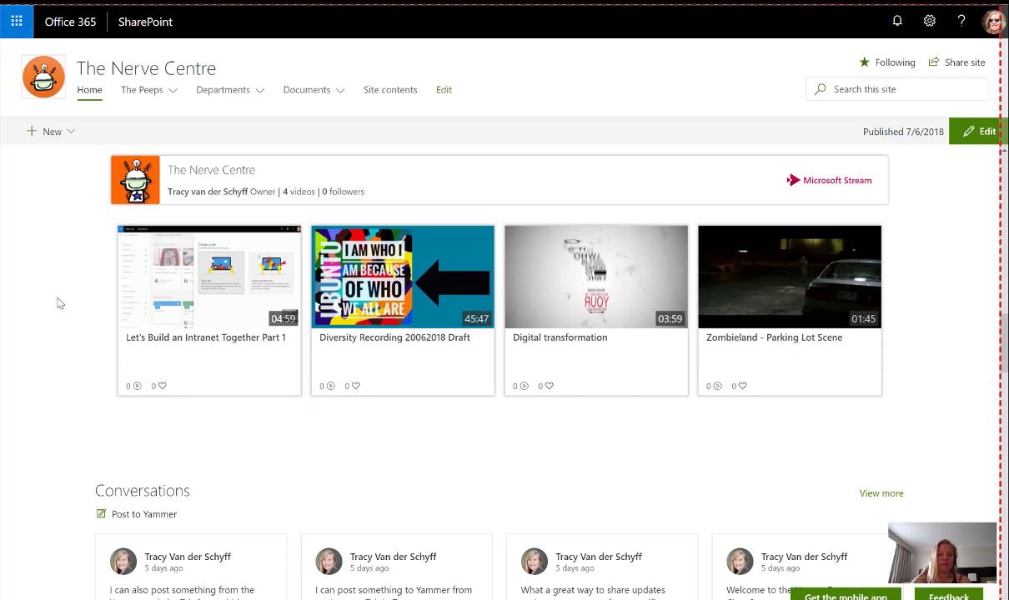
{"action": "scroll", "coordinate": [59, 304], "scroll_direction": "down", "scroll_amount": 2}
{"action": "scroll", "coordinate": [58, 310], "scroll_direction": "down", "scroll_amount": 2}
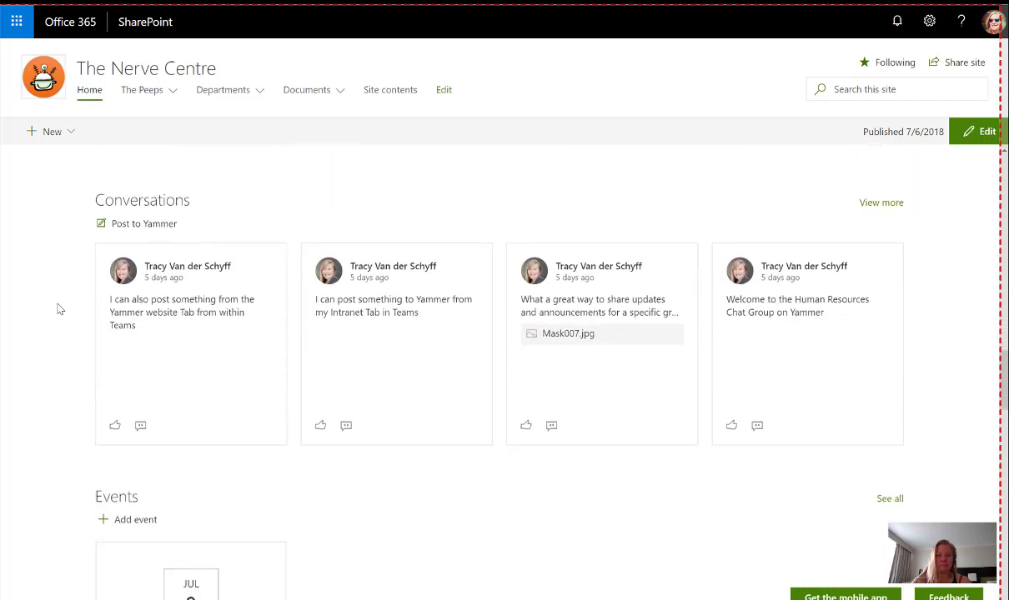
{"action": "scroll", "coordinate": [55, 301], "scroll_direction": "down", "scroll_amount": 4}
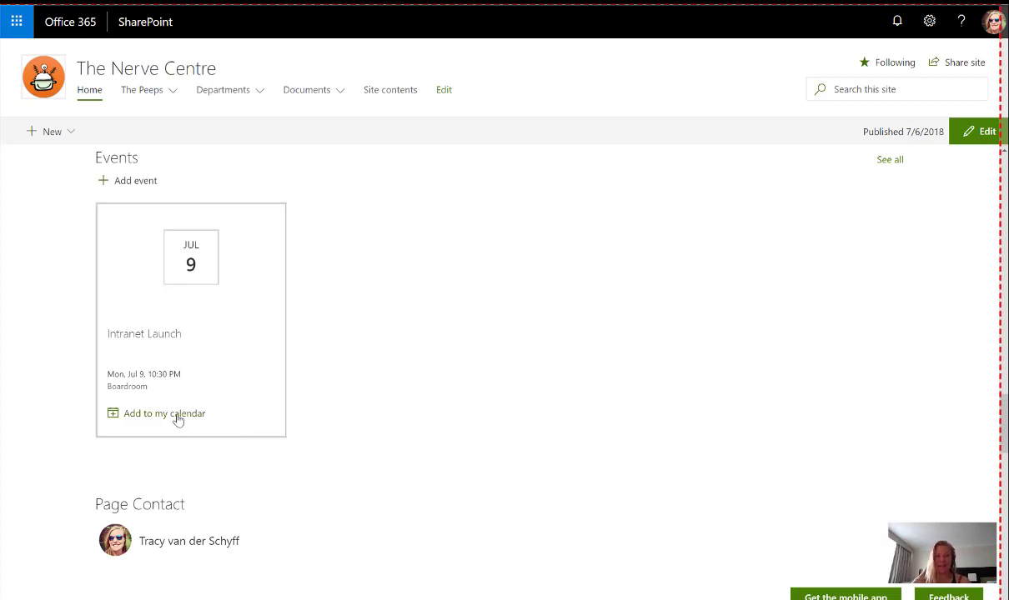
{"action": "scroll", "coordinate": [85, 405], "scroll_direction": "down", "scroll_amount": 2}
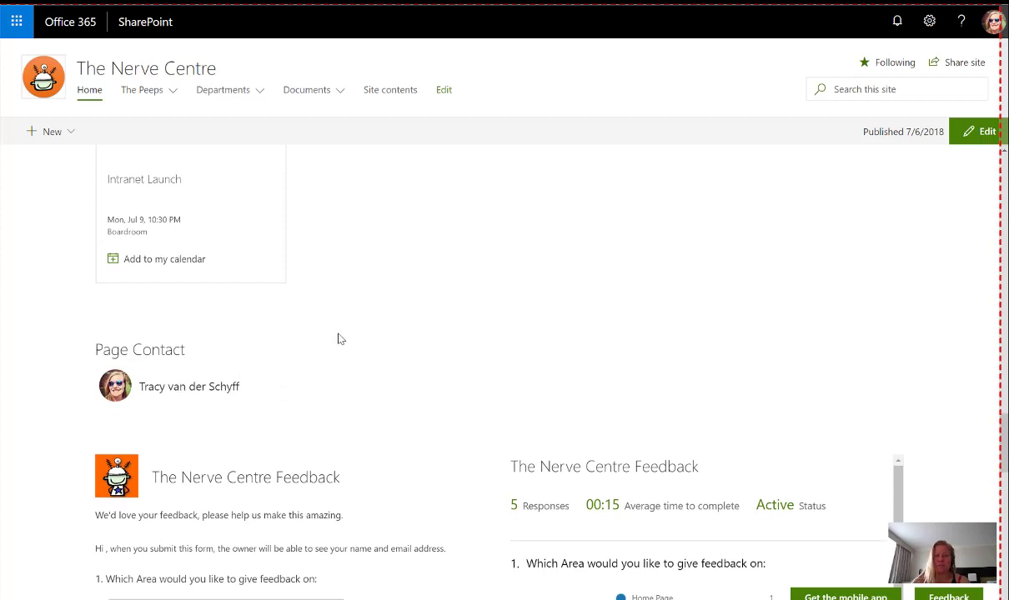
{"action": "scroll", "coordinate": [341, 342], "scroll_direction": "down", "scroll_amount": 4}
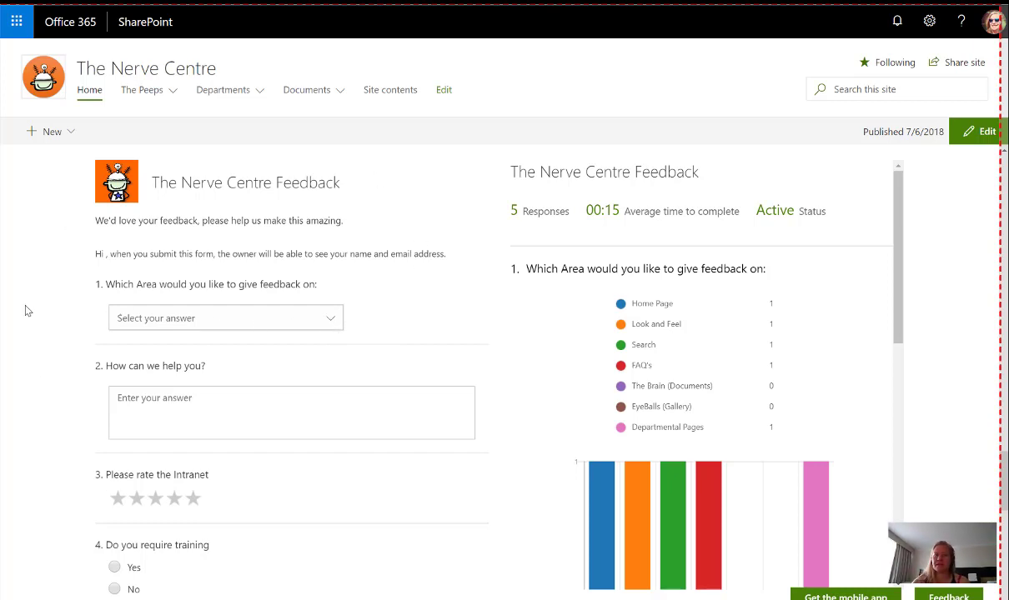
{"action": "scroll", "coordinate": [31, 331], "scroll_direction": "down", "scroll_amount": 2}
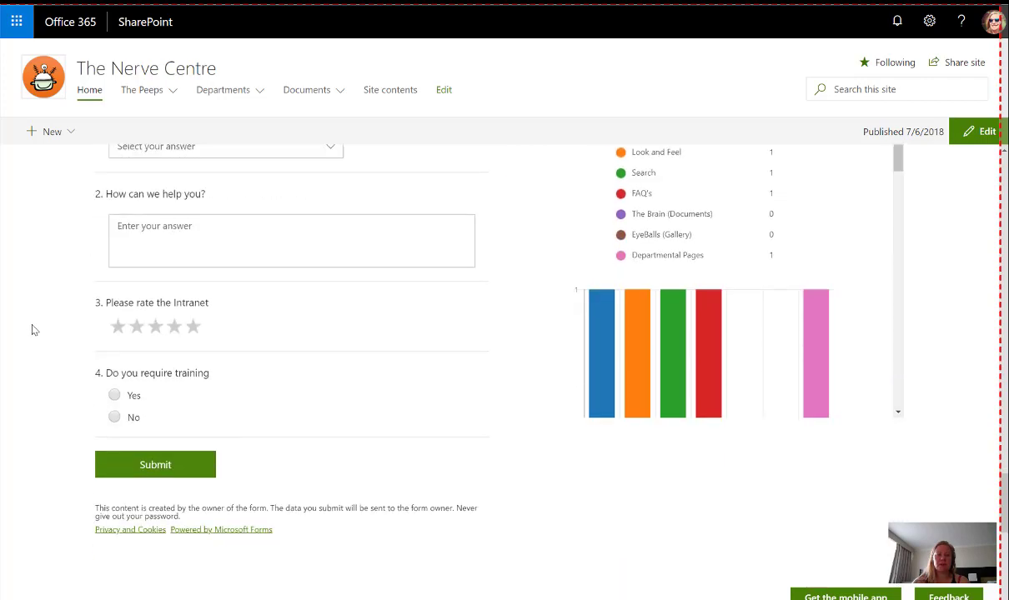
{"action": "scroll", "coordinate": [31, 330], "scroll_direction": "up", "scroll_amount": 10}
{"action": "scroll", "coordinate": [31, 330], "scroll_direction": "up", "scroll_amount": 15}
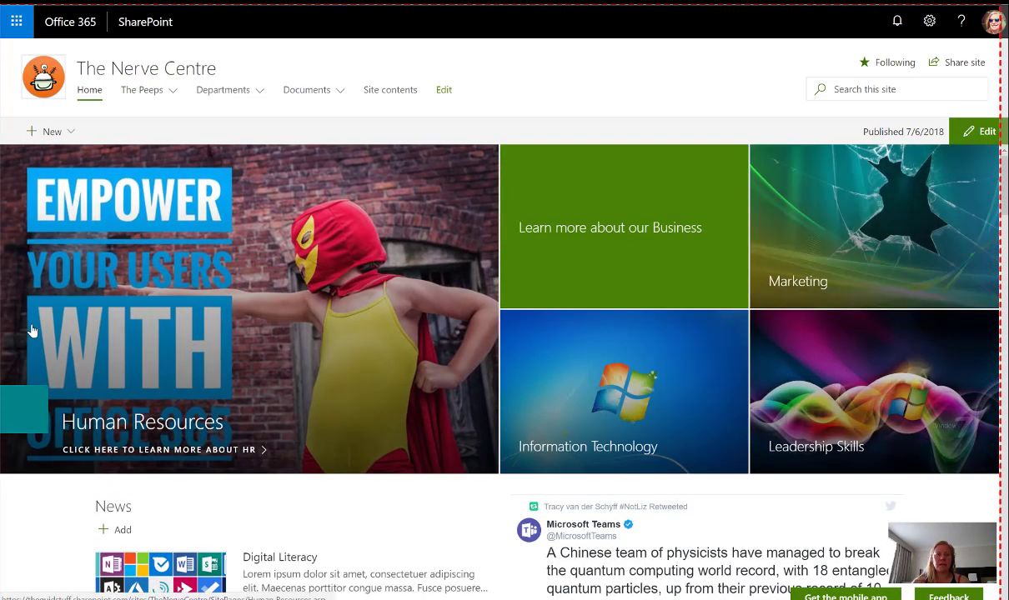
View the suggested news and files in the site search and dismiss them
{"action": "left_click", "coordinate": [840, 91]}
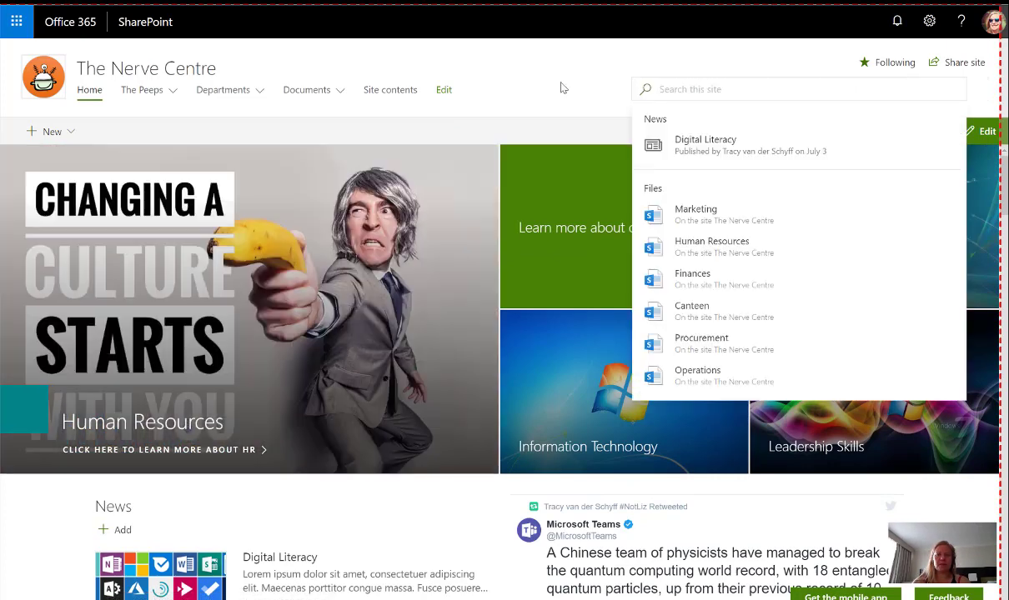
{"action": "left_click", "coordinate": [563, 88]}
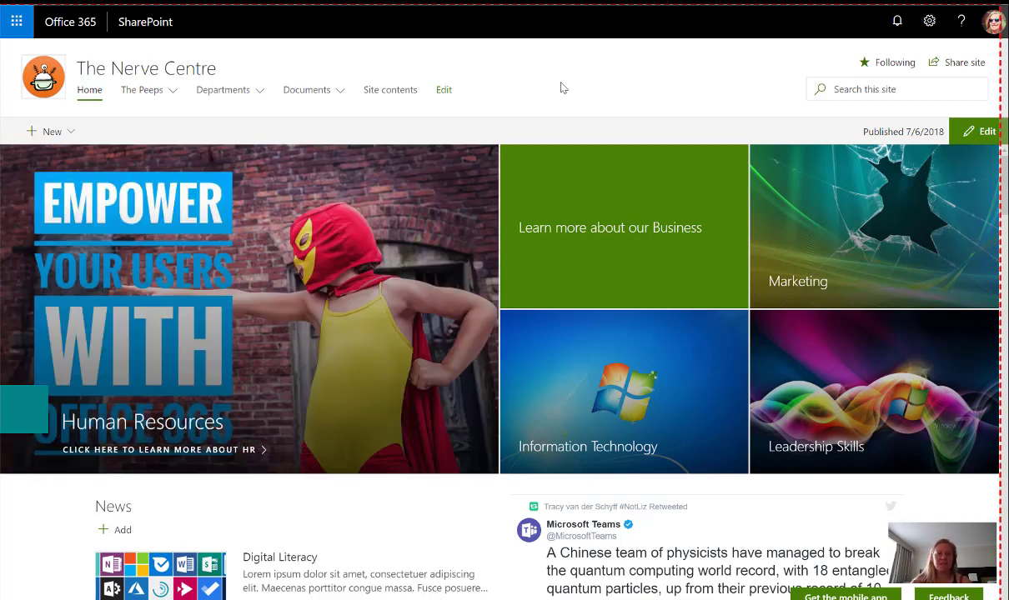
{"action": "left_click", "coordinate": [212, 94]}
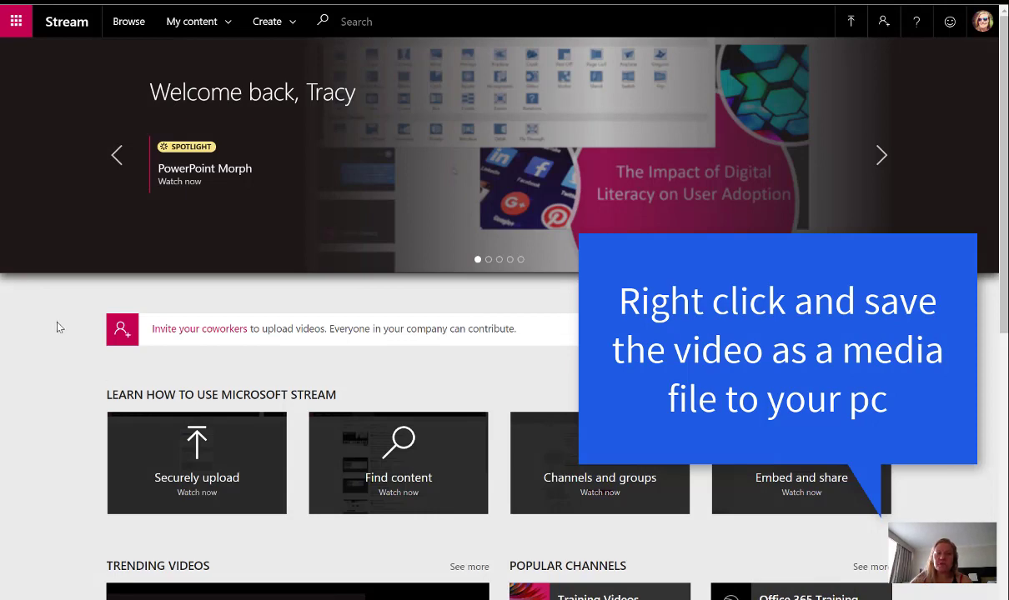
In Microsoft Stream, upload Intranet Launch.mp4 to The Nerve Centre channel, review its permissions and publish the video
{"action": "scroll", "coordinate": [57, 327], "scroll_direction": "down", "scroll_amount": 3}
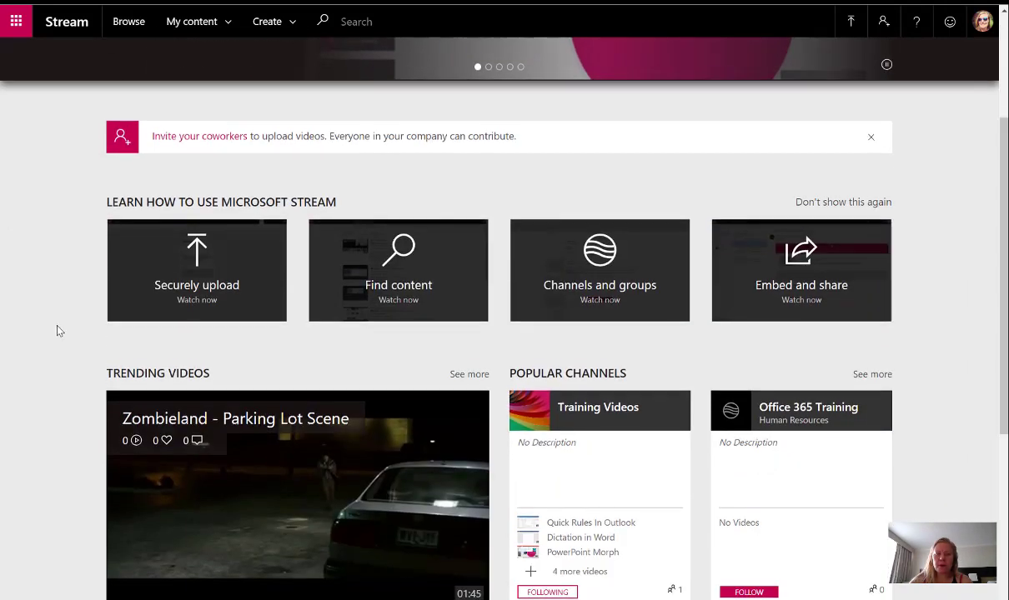
{"action": "scroll", "coordinate": [57, 332], "scroll_direction": "down", "scroll_amount": 3}
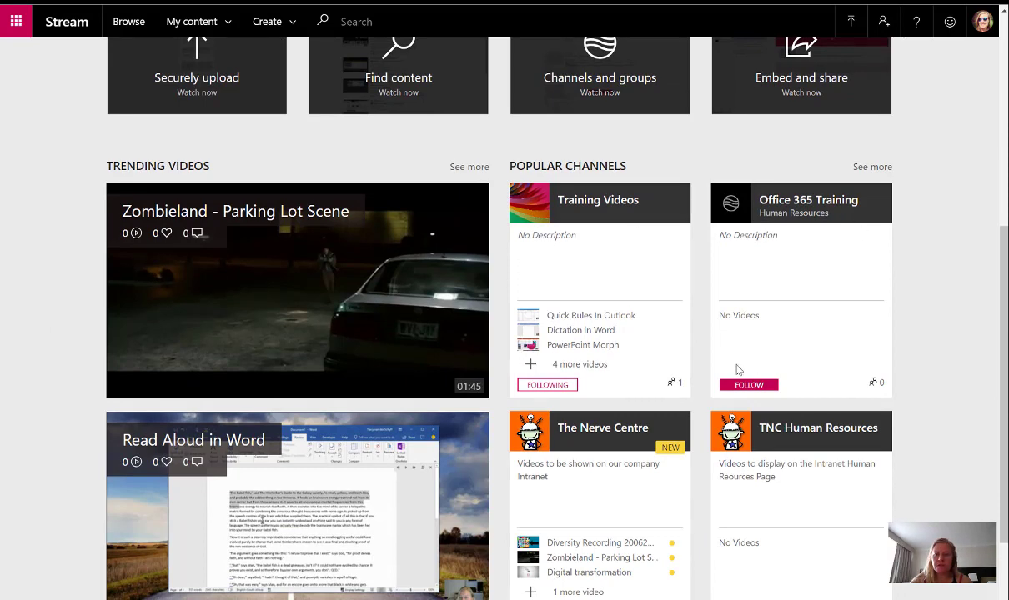
{"action": "scroll", "coordinate": [737, 370], "scroll_direction": "down", "scroll_amount": 2}
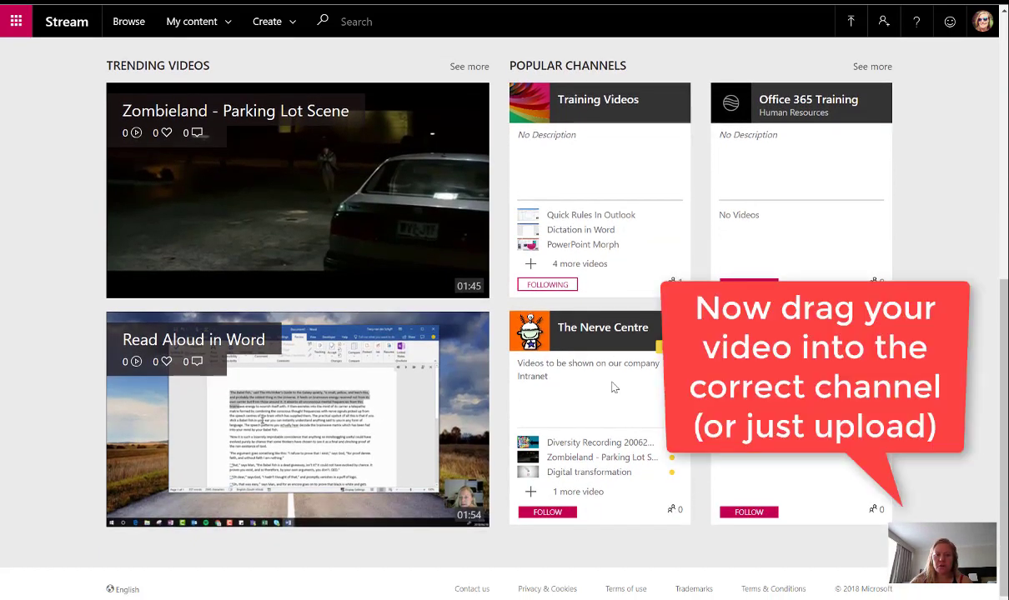
{"action": "left_click_drag", "start_coordinate": [583, 336], "coordinate": [581, 412]}
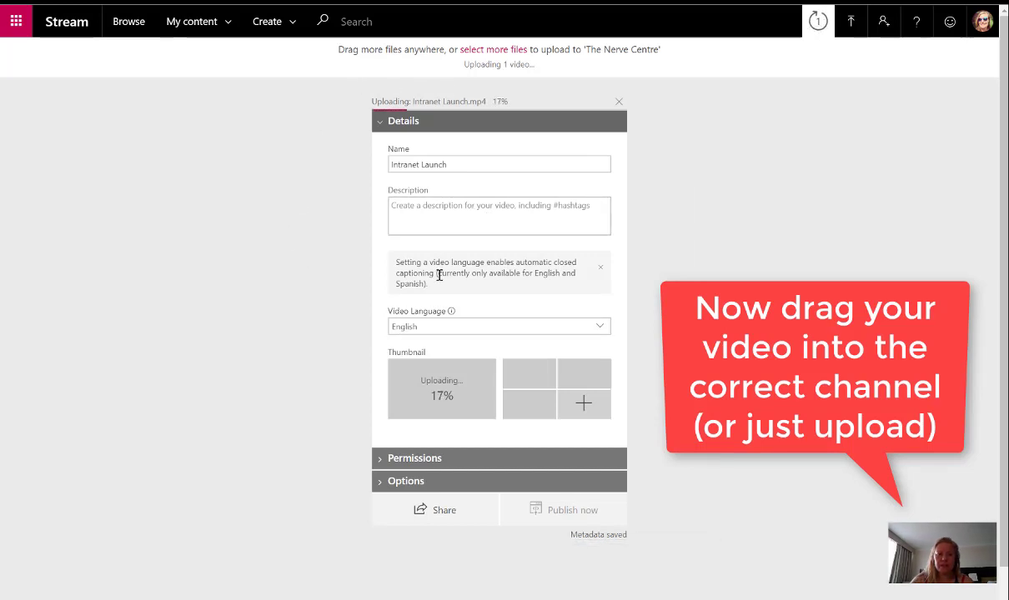
{"action": "left_click", "coordinate": [408, 458]}
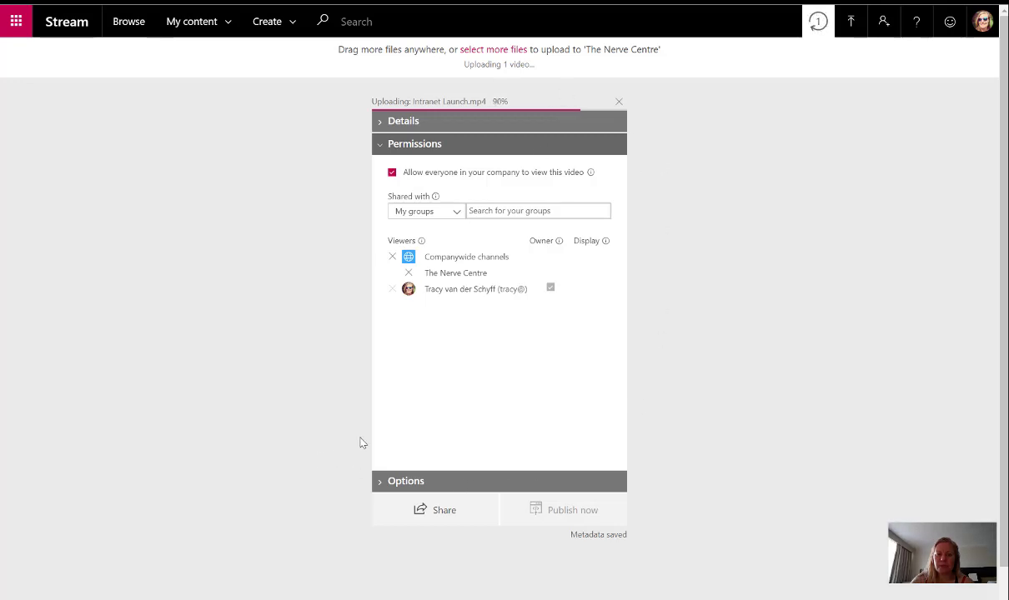
{"action": "left_click", "coordinate": [586, 511]}
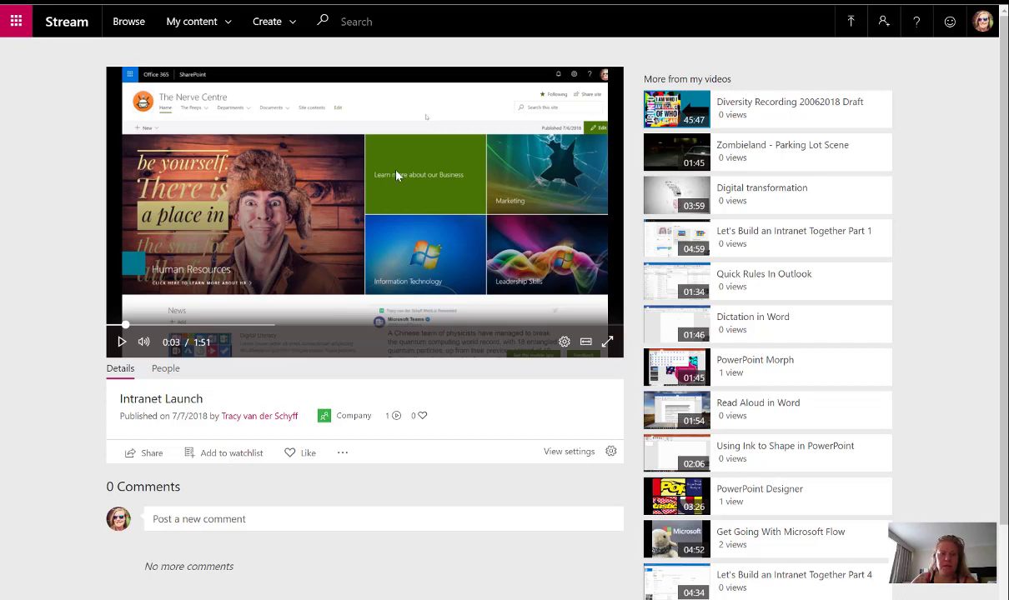
Copy the direct link to the Intranet Launch video from its sharing options
{"action": "left_click", "coordinate": [152, 453]}
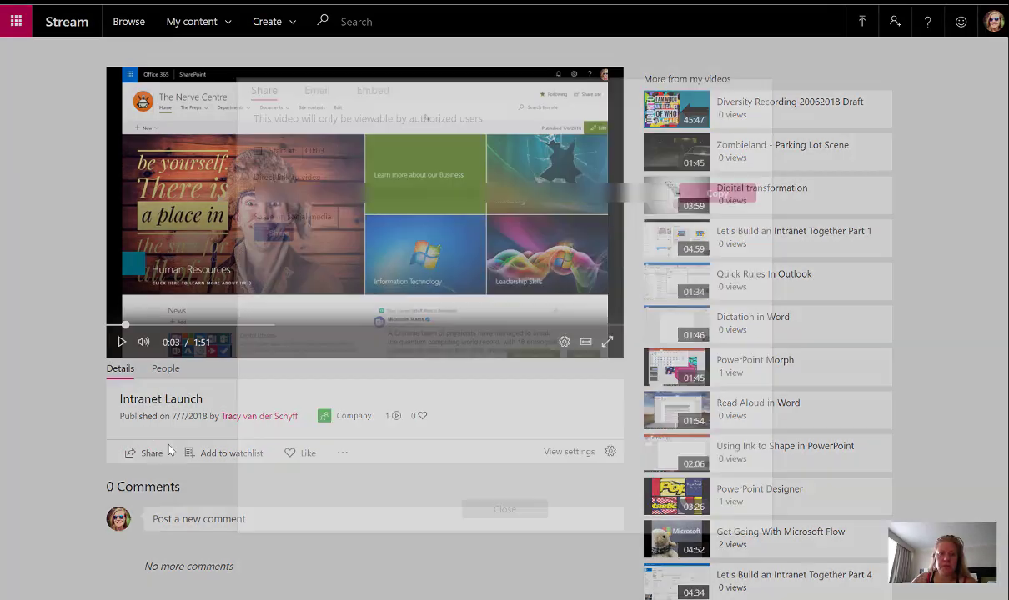
{"action": "left_click_drag", "start_coordinate": [541, 190], "coordinate": [221, 196]}
{"action": "left_click", "coordinate": [722, 197]}
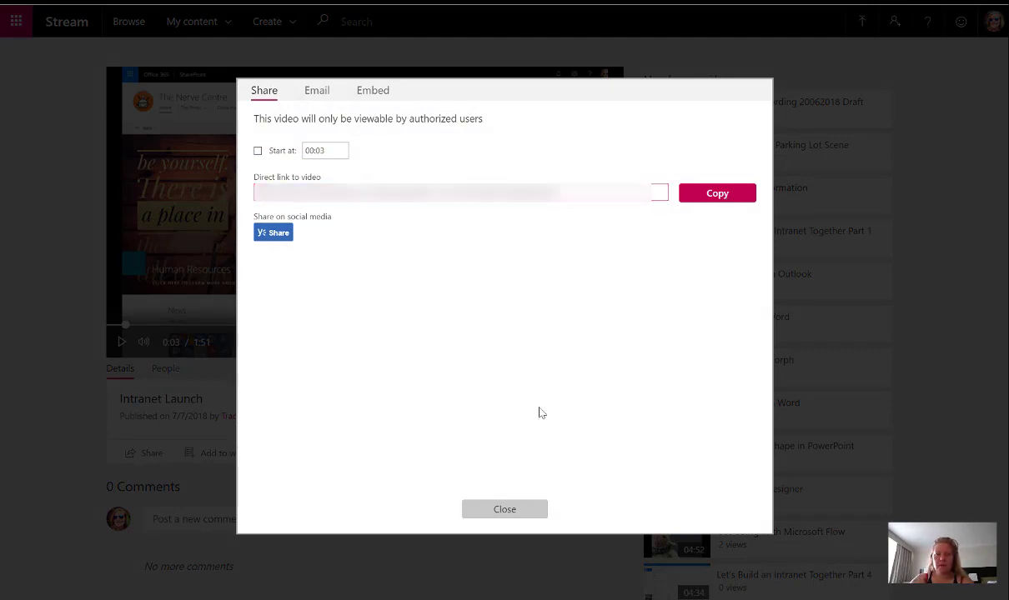
{"action": "left_click", "coordinate": [525, 510]}
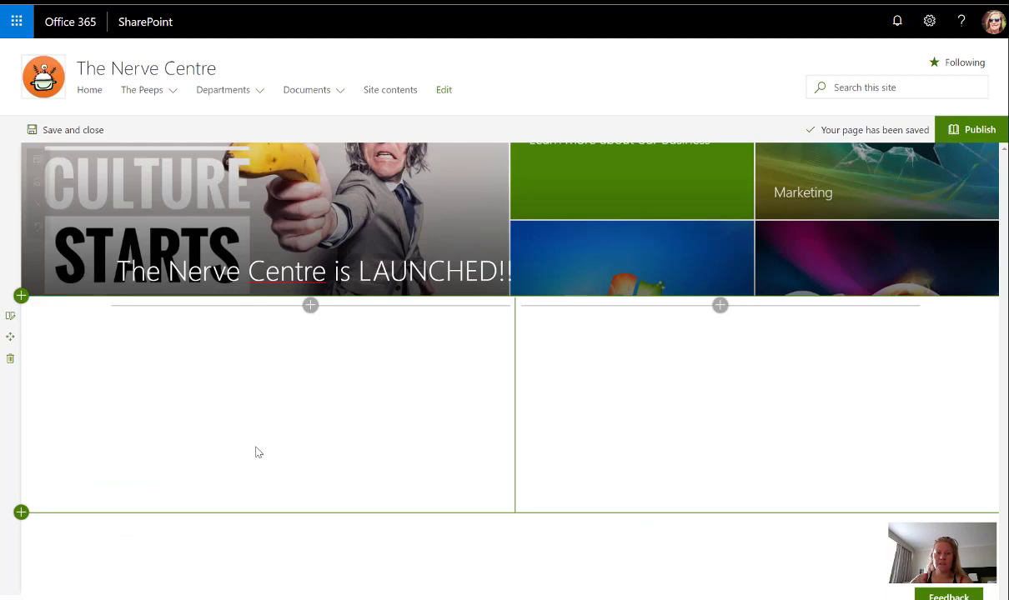
Switch to the SharePoint page "The Nerve Centre is LAUNCHED!!" and add a Stream (preview) web part in column two
{"action": "left_click", "coordinate": [290, 236]}
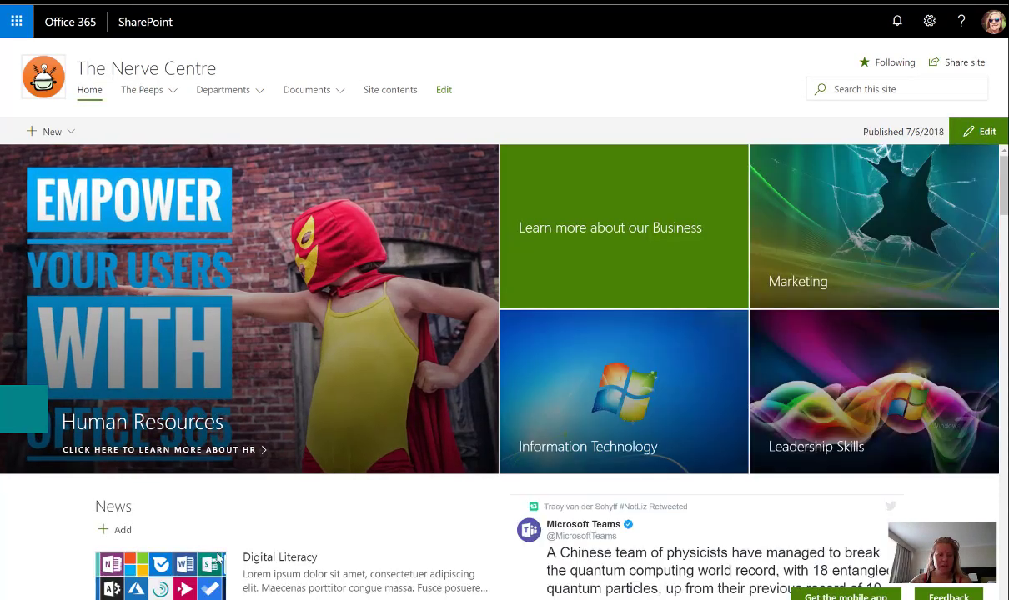
{"action": "scroll", "coordinate": [218, 560], "scroll_direction": "down", "scroll_amount": 3}
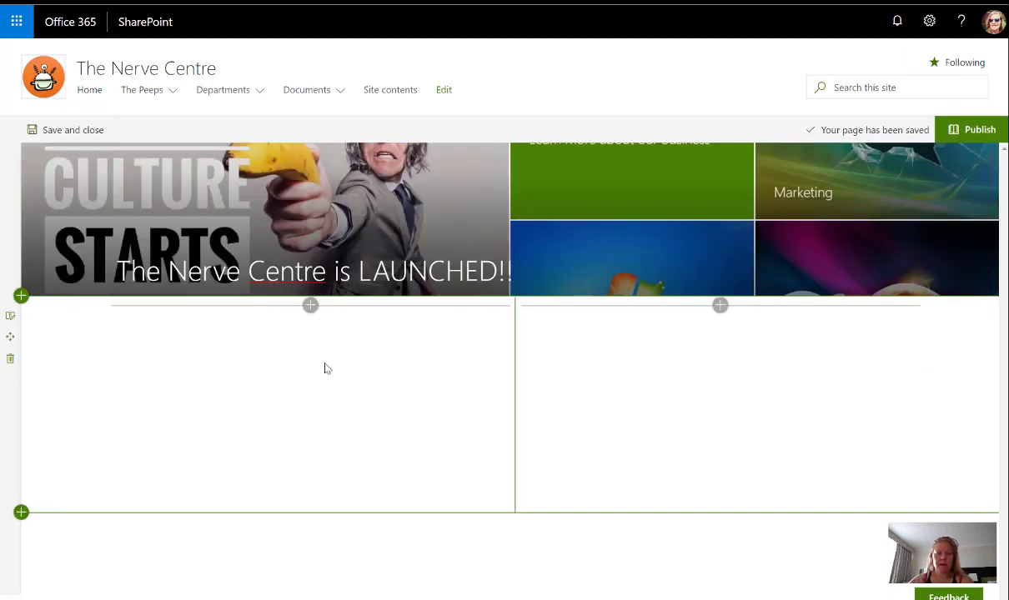
{"action": "left_click", "coordinate": [310, 305]}
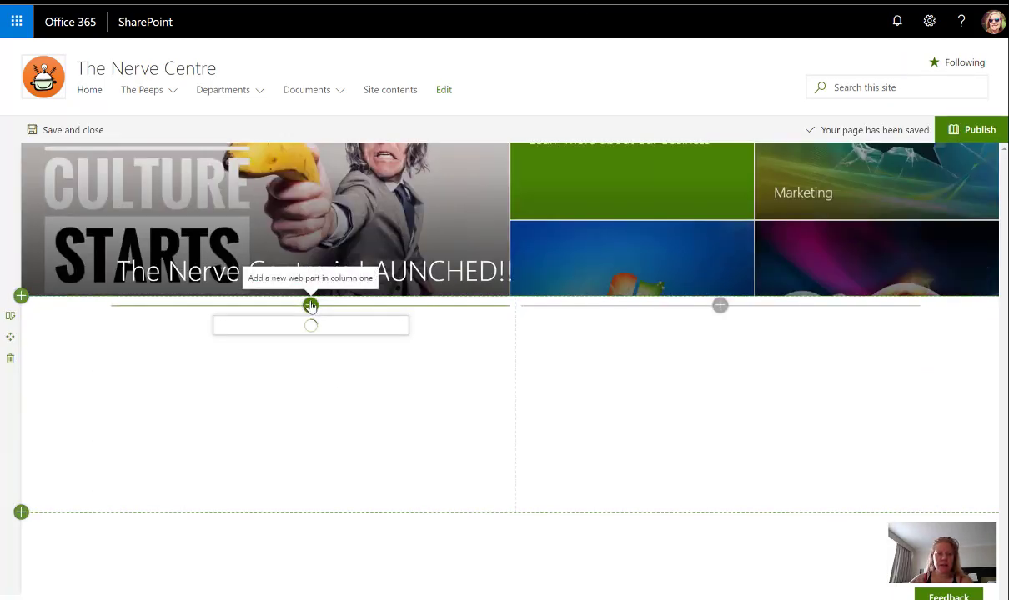
{"action": "left_click", "coordinate": [720, 305]}
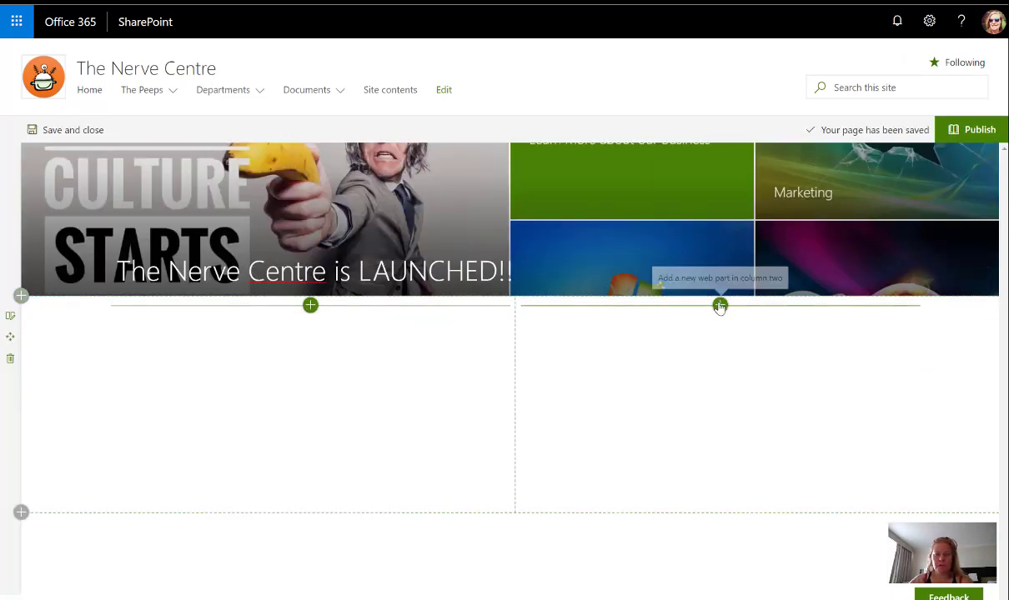
{"action": "scroll", "coordinate": [717, 421], "scroll_direction": "down", "scroll_amount": 10}
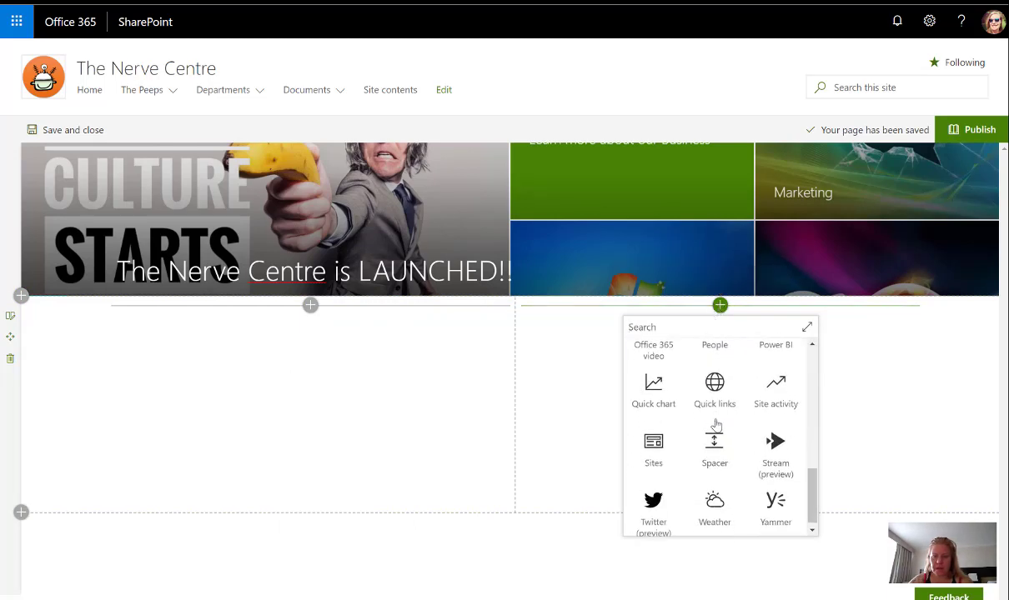
{"action": "left_click", "coordinate": [780, 454]}
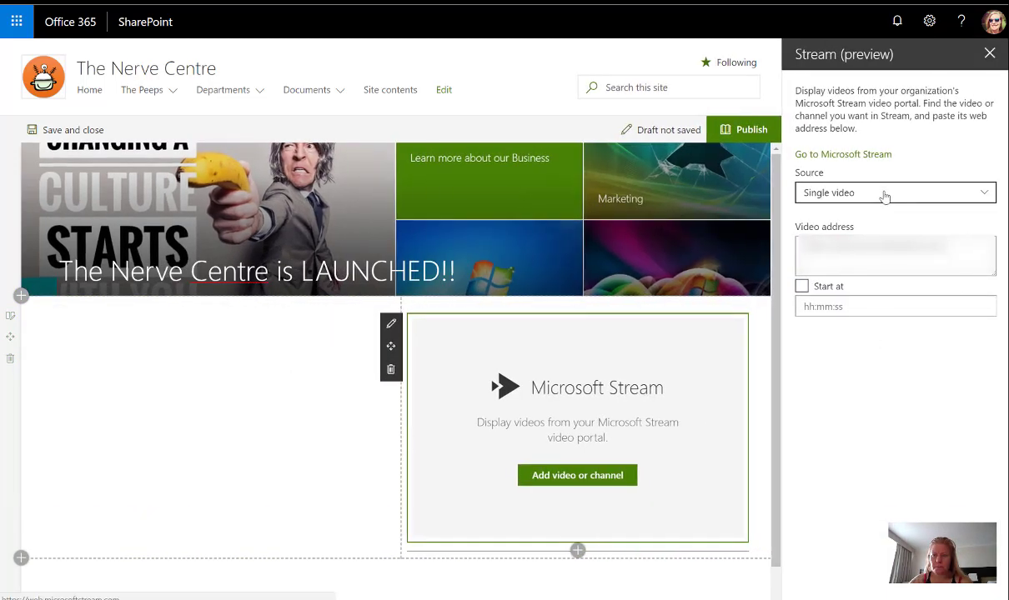
Set the Stream web part's video address to the copied Intranet Launch link and begin adding content to column one
{"action": "key", "text": "ctrl+v"}
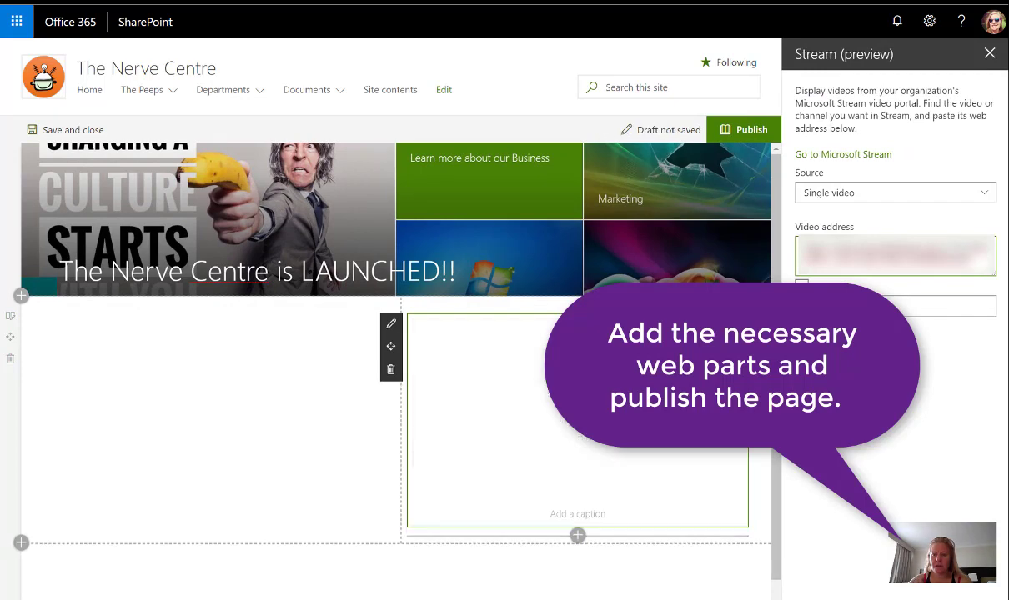
{"action": "left_click", "coordinate": [220, 316]}
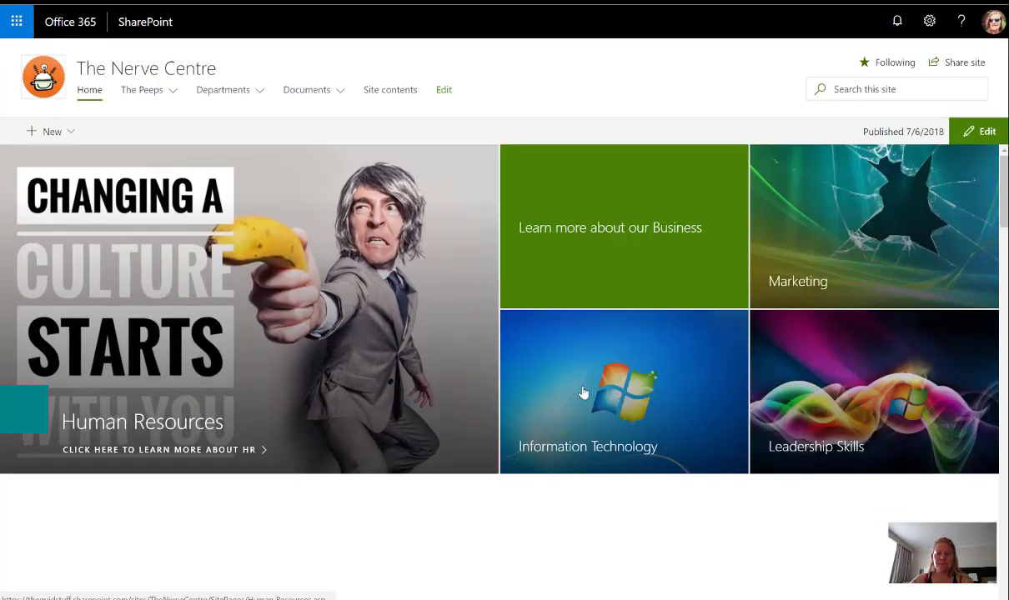
Open the news post "The Nerve Centre is LAUNCHED!!" from the home page and address it by email to the suggested intern contact
{"action": "scroll", "coordinate": [205, 471], "scroll_direction": "down", "scroll_amount": 3}
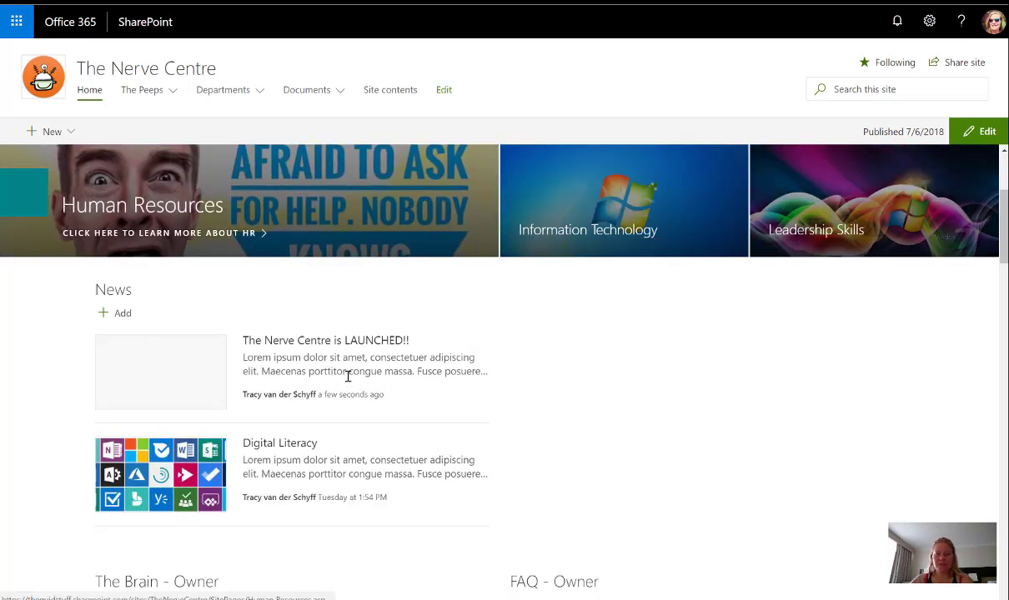
{"action": "left_click", "coordinate": [264, 341]}
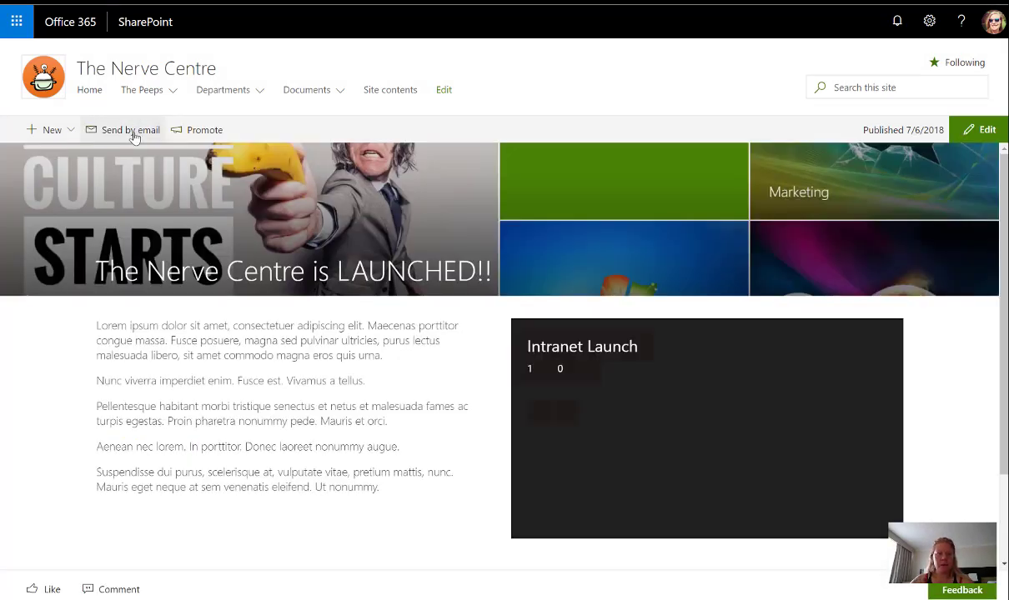
{"action": "left_click", "coordinate": [131, 130]}
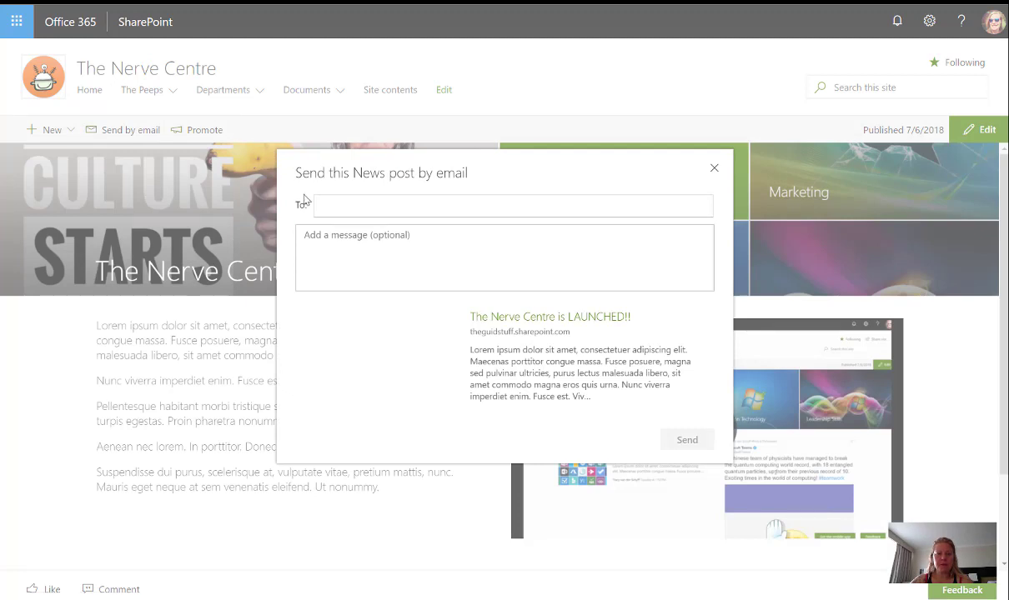
{"action": "left_click", "coordinate": [358, 206]}
{"action": "type", "text": "b"}
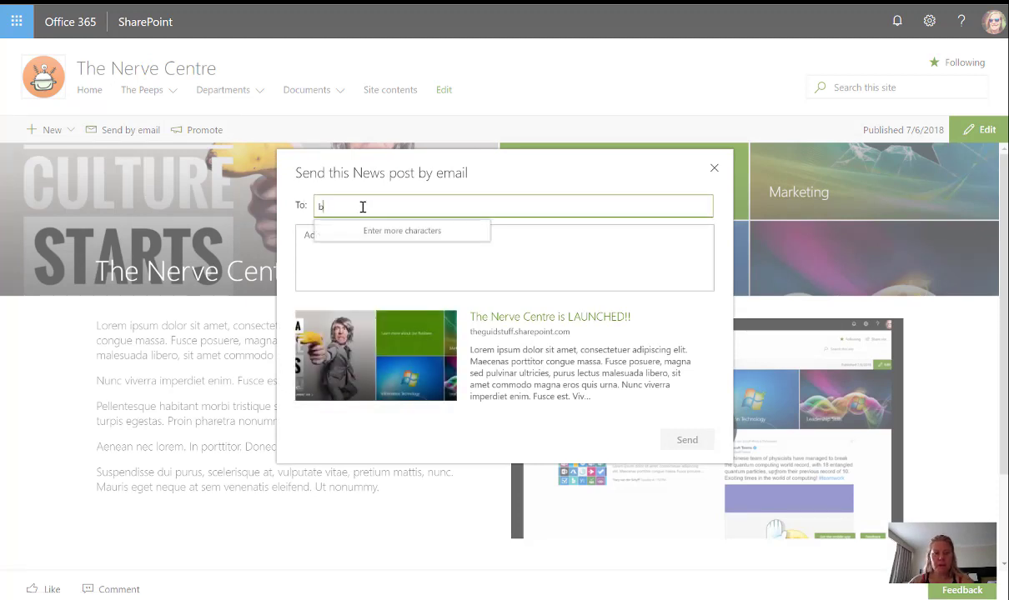
{"action": "type", "text": "raam InternSheep"}
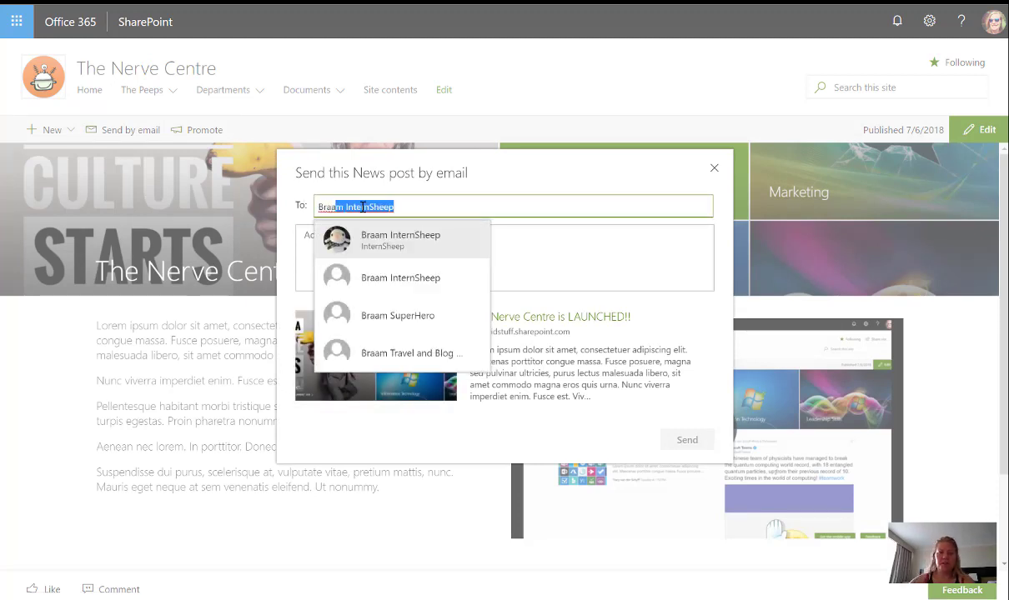
{"action": "left_click", "coordinate": [359, 235]}
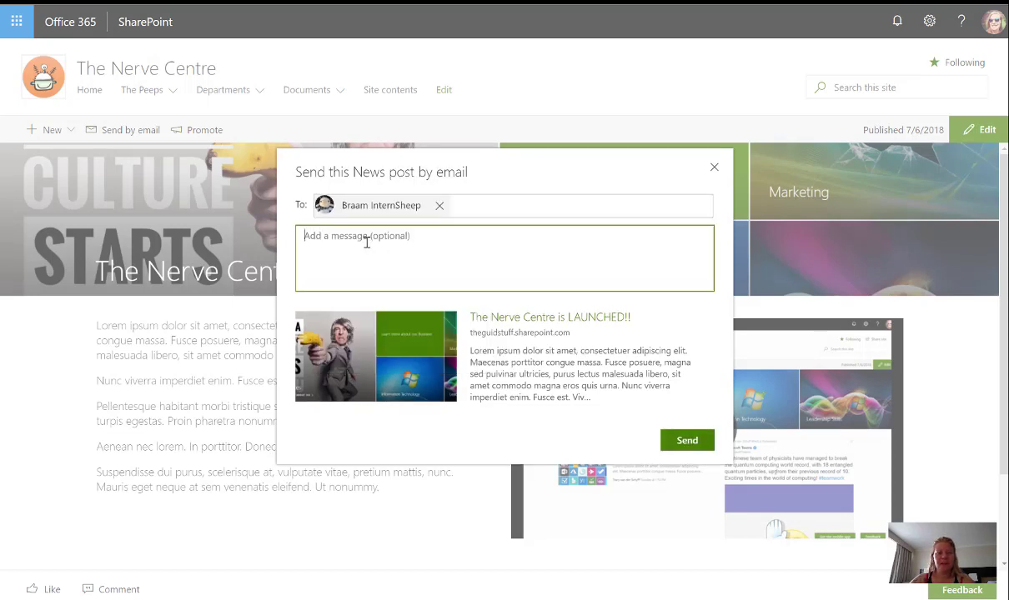
Paste the copied lorem ipsum paragraphs as the email's message and send the news post
{"action": "type", "text": "as;dflkj"}
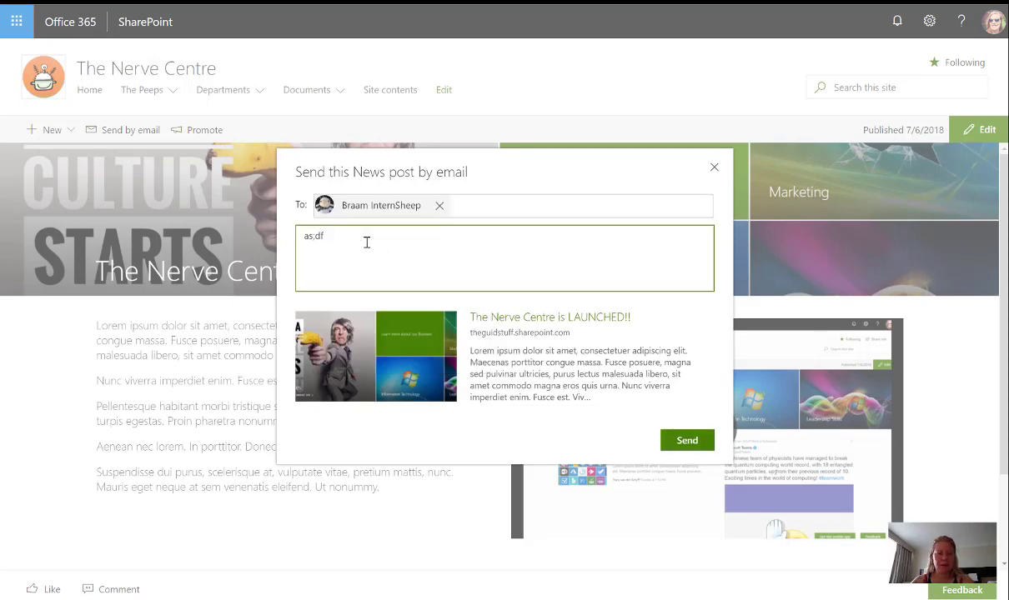
{"action": "key", "text": "BackSpace"}
{"action": "key", "text": "BackSpace"}
{"action": "key", "text": "ctrl+v"}
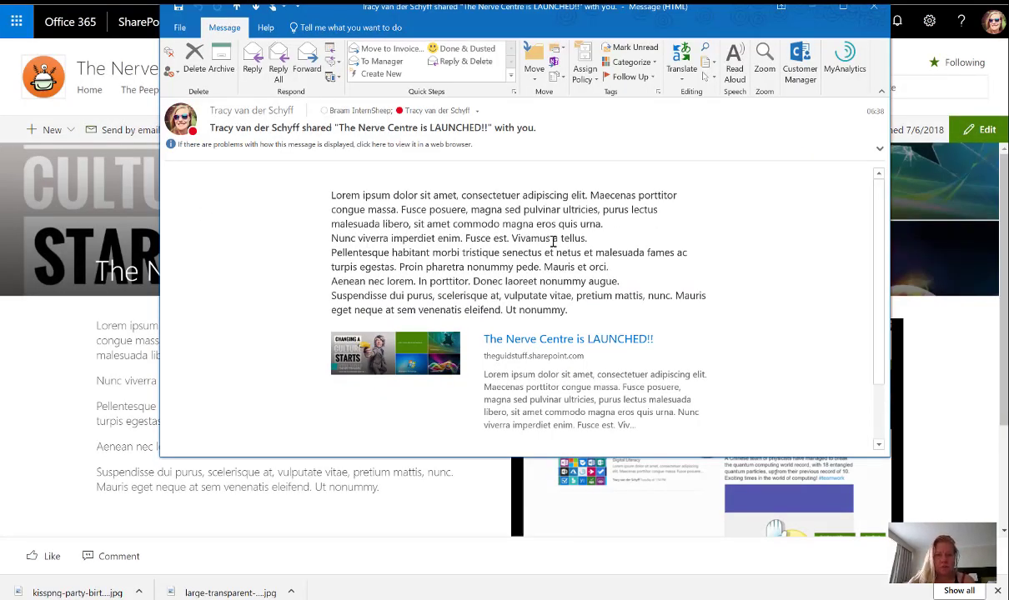
Open "The Nerve Centre is LAUNCHED!!" from the received email in Outlook and review the page's text, embedded video and comments section
{"action": "left_click", "coordinate": [538, 342]}
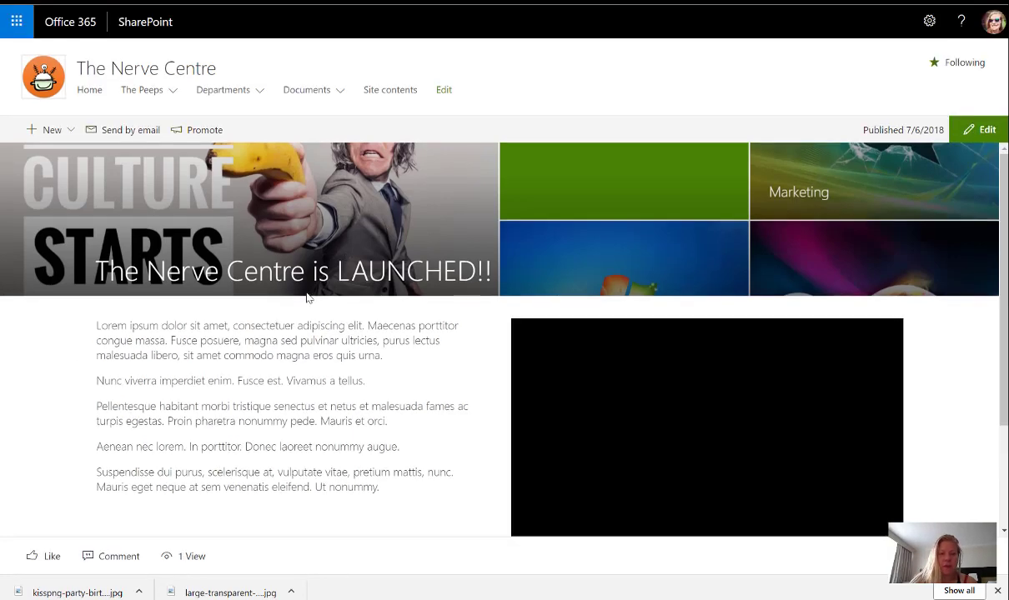
{"action": "scroll", "coordinate": [307, 305], "scroll_direction": "down", "scroll_amount": 2}
{"action": "scroll", "coordinate": [306, 299], "scroll_direction": "up", "scroll_amount": 2}
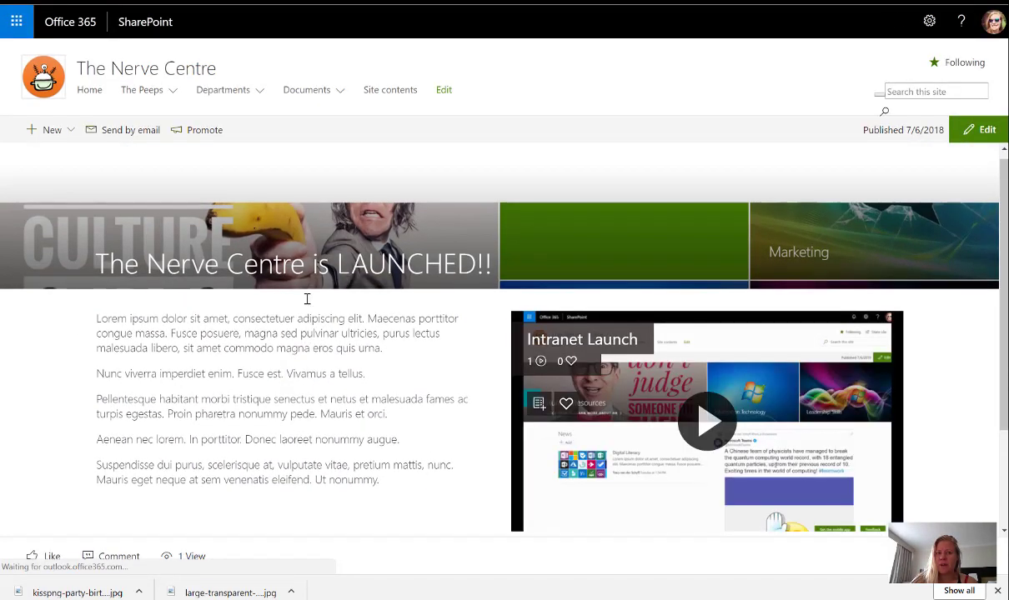
{"action": "scroll", "coordinate": [265, 343], "scroll_direction": "down", "scroll_amount": 3}
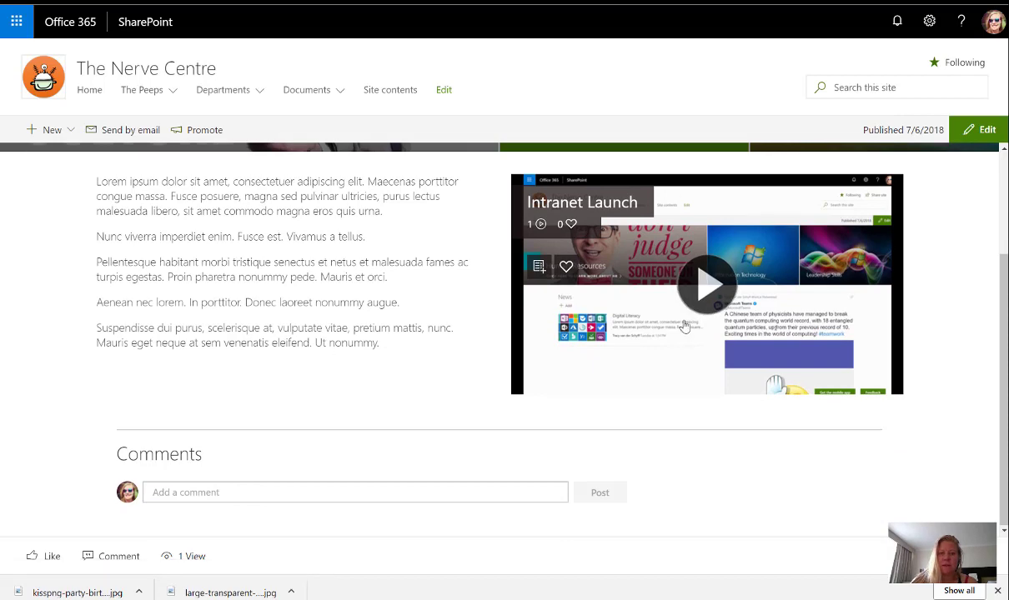
{"action": "scroll", "coordinate": [250, 204], "scroll_direction": "up", "scroll_amount": 2}
{"action": "scroll", "coordinate": [250, 205], "scroll_direction": "up", "scroll_amount": 1}
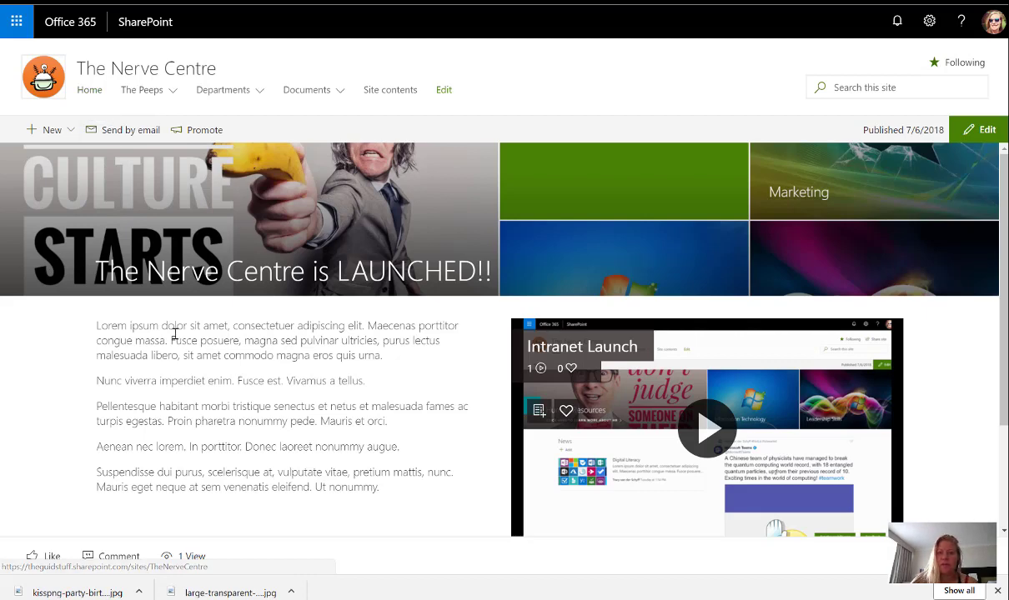
{"action": "scroll", "coordinate": [217, 382], "scroll_direction": "down", "scroll_amount": 3}
{"action": "scroll", "coordinate": [217, 382], "scroll_direction": "up", "scroll_amount": 3}
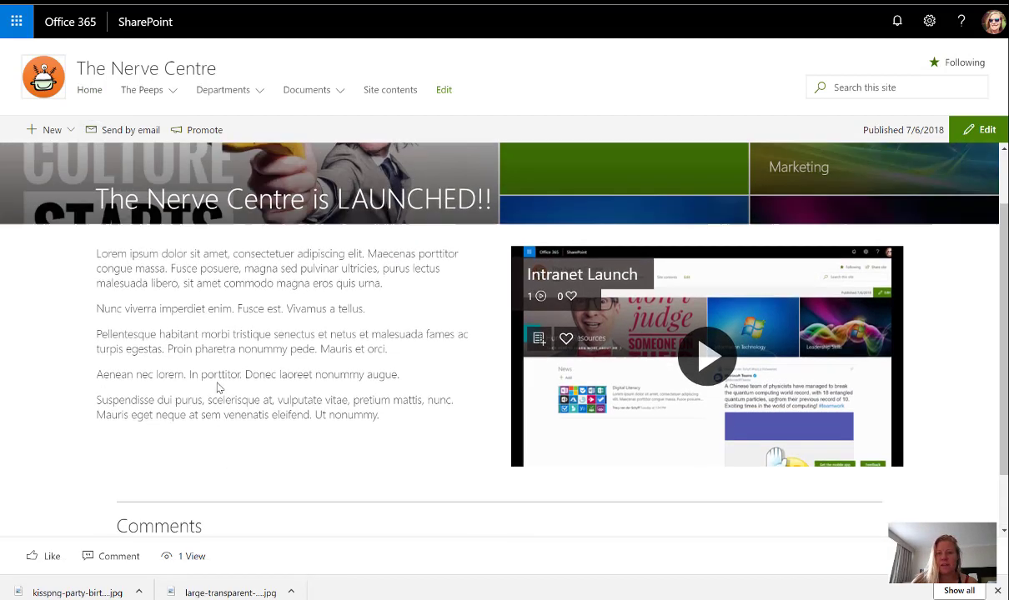